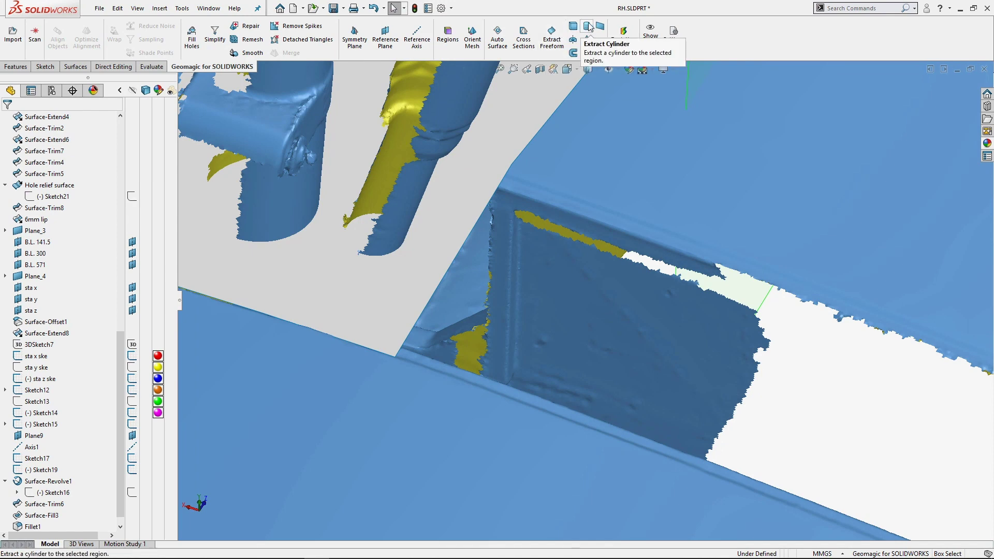
Step: Extract a plane from the box-selected flat door-panel mesh, then box-select a region for Extract Freeform in Part2
{"action": "left_click", "coordinate": [599, 27]}
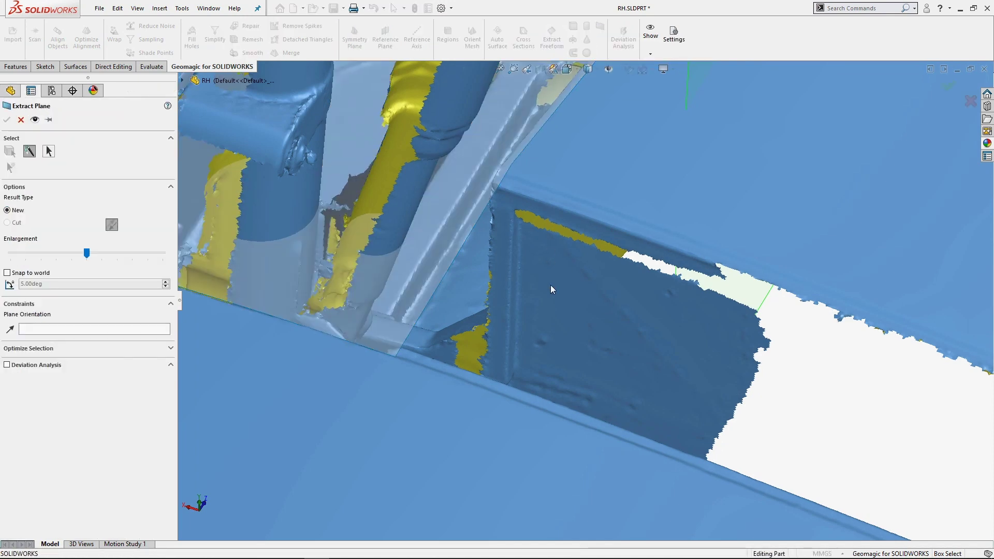
{"action": "left_click_drag", "start_coordinate": [551, 285], "coordinate": [594, 324]}
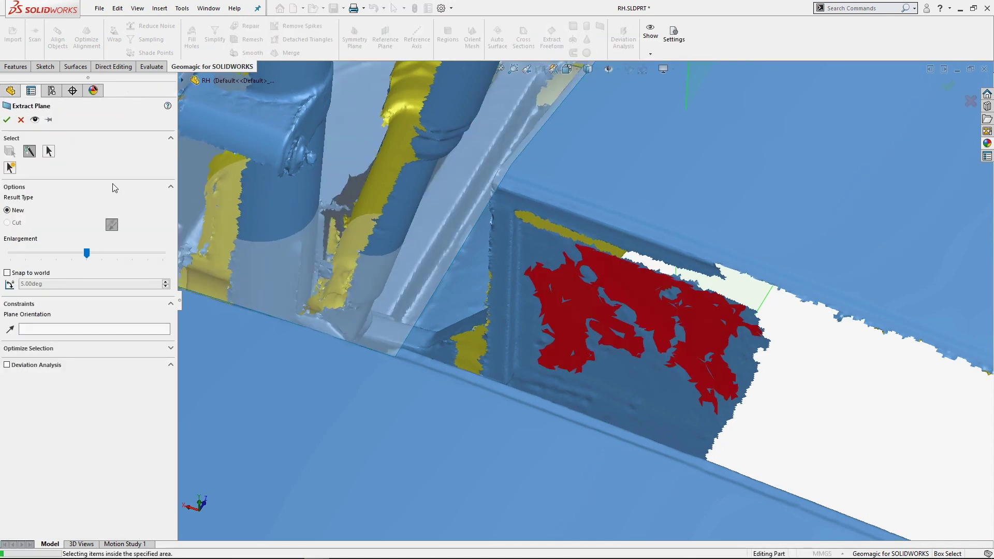
{"action": "left_click", "coordinate": [6, 120]}
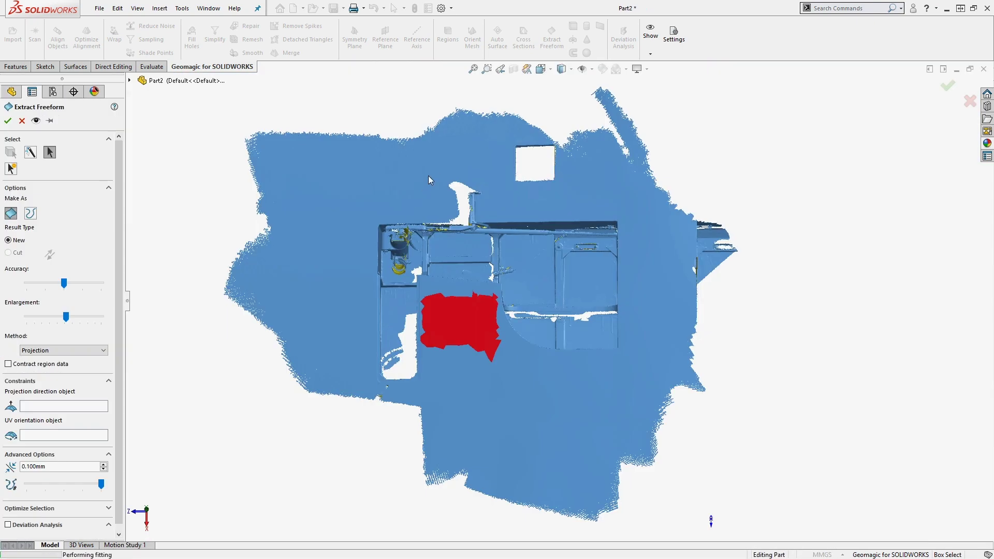
{"action": "left_click_drag", "start_coordinate": [443, 175], "coordinate": [329, 339]}
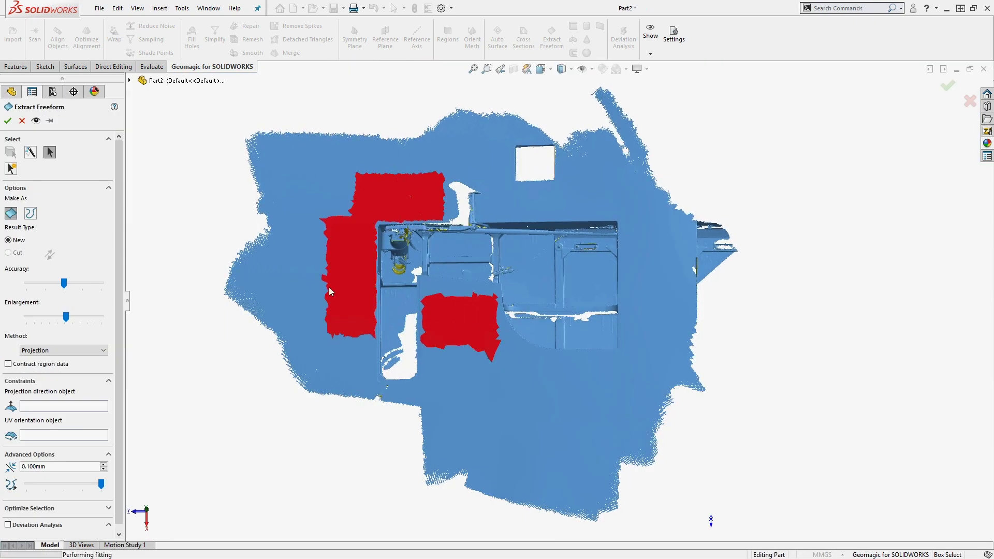
Step: Extend the mesh selection across the upper-left and top of the scan and fit Freeform_1
{"action": "left_click_drag", "start_coordinate": [365, 180], "coordinate": [330, 224]}
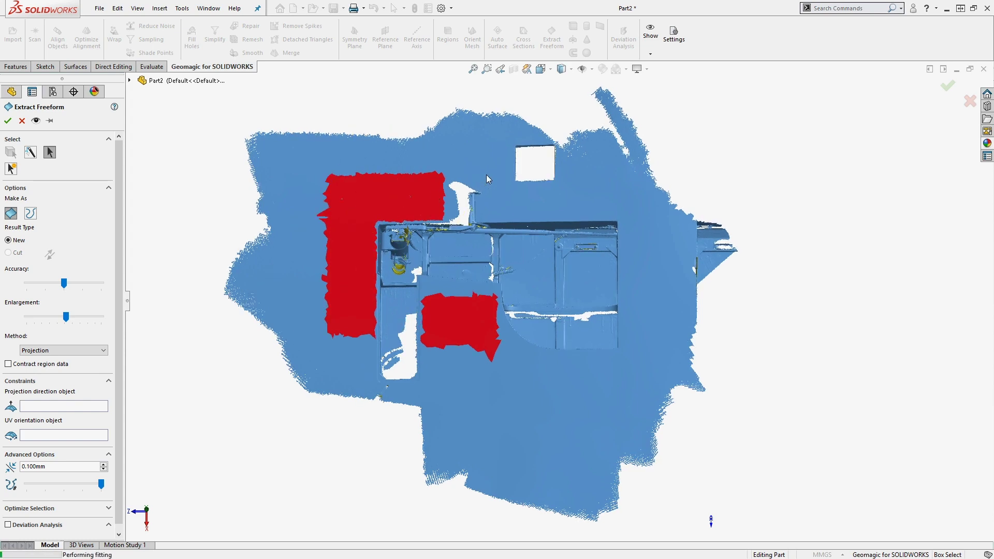
{"action": "left_click_drag", "start_coordinate": [497, 222], "coordinate": [497, 220]}
{"action": "left_click_drag", "start_coordinate": [492, 171], "coordinate": [441, 173]}
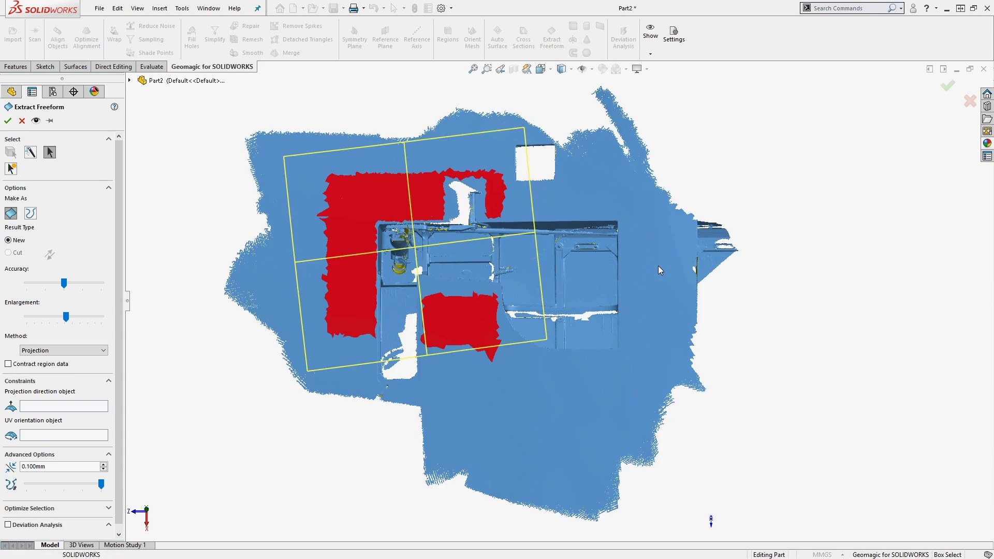
{"action": "key", "text": "Return"}
Step: Fit Plane_1 to a small vertical face of the scan with Extract Plane
{"action": "middle_click_drag", "start_coordinate": [425, 311], "coordinate": [401, 285]}
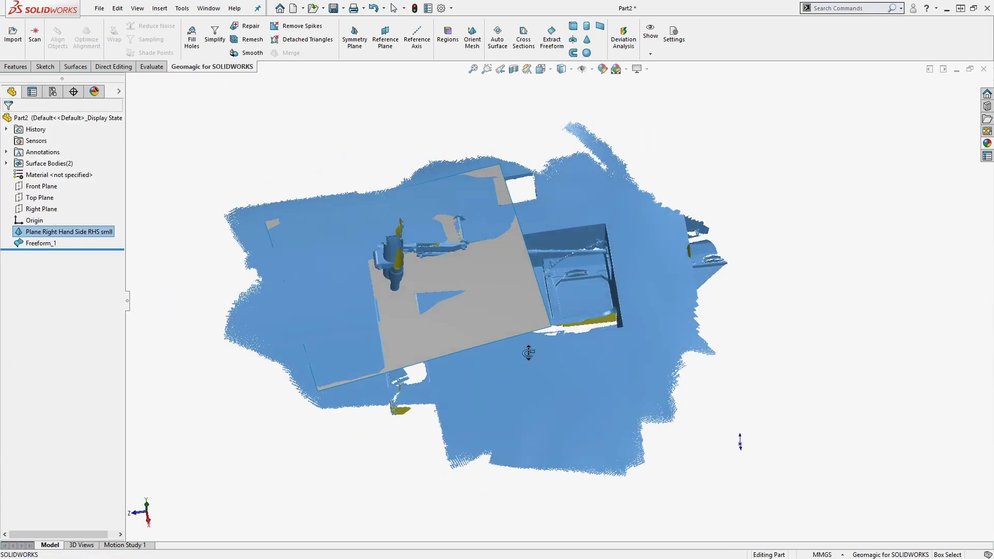
{"action": "left_click", "coordinate": [385, 37]}
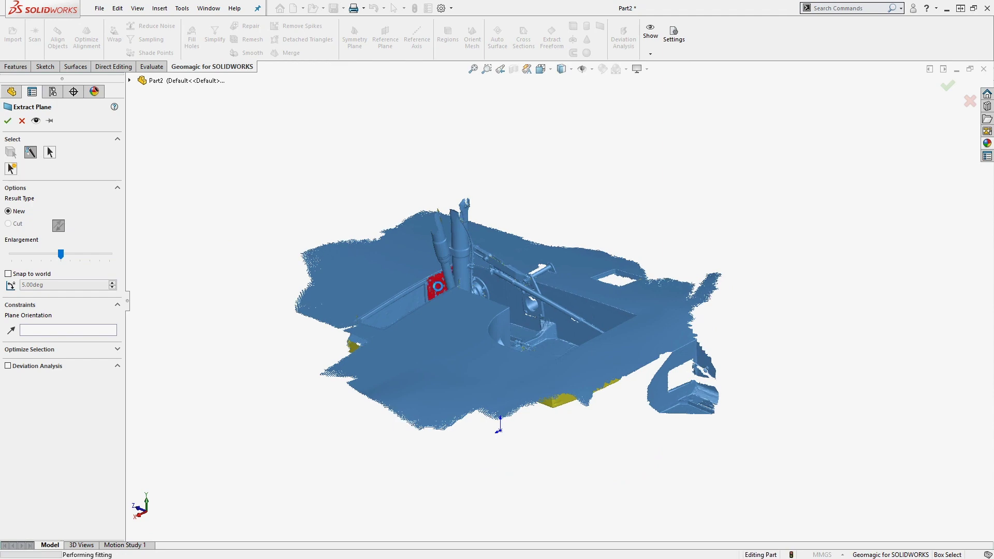
{"action": "left_click", "coordinate": [8, 121]}
{"action": "mouse_move", "coordinate": [362, 259]}
{"action": "middle_mouse_down"}
{"action": "mouse_move", "coordinate": [404, 271]}
{"action": "mouse_move", "coordinate": [512, 365]}
{"action": "middle_mouse_up"}
Step: Mutually trim Plane_1 and the re-shown Freeform_1 against each other into Surface-Trim1
{"action": "scroll", "coordinate": [214, 46], "scroll_direction": "down", "scroll_amount": 1}
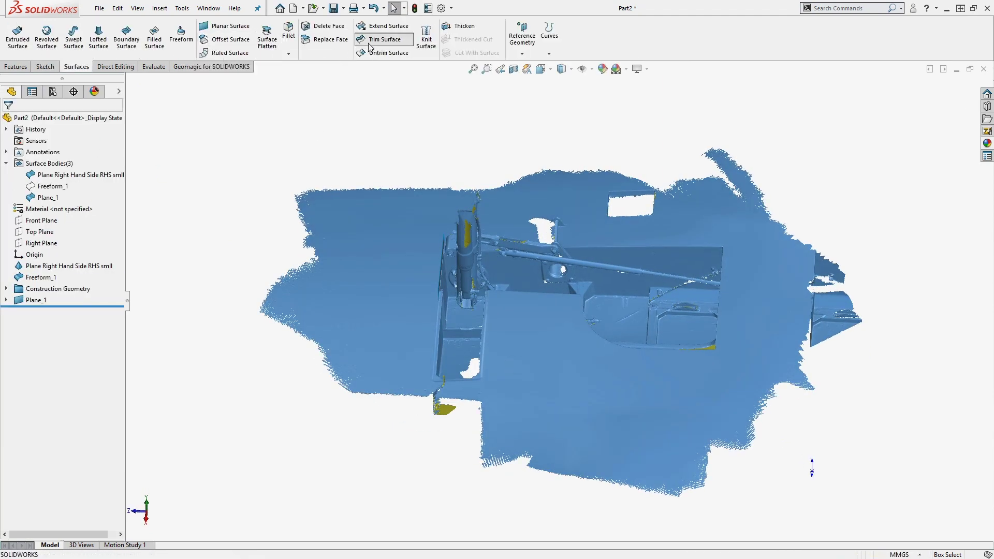
{"action": "left_click", "coordinate": [384, 40]}
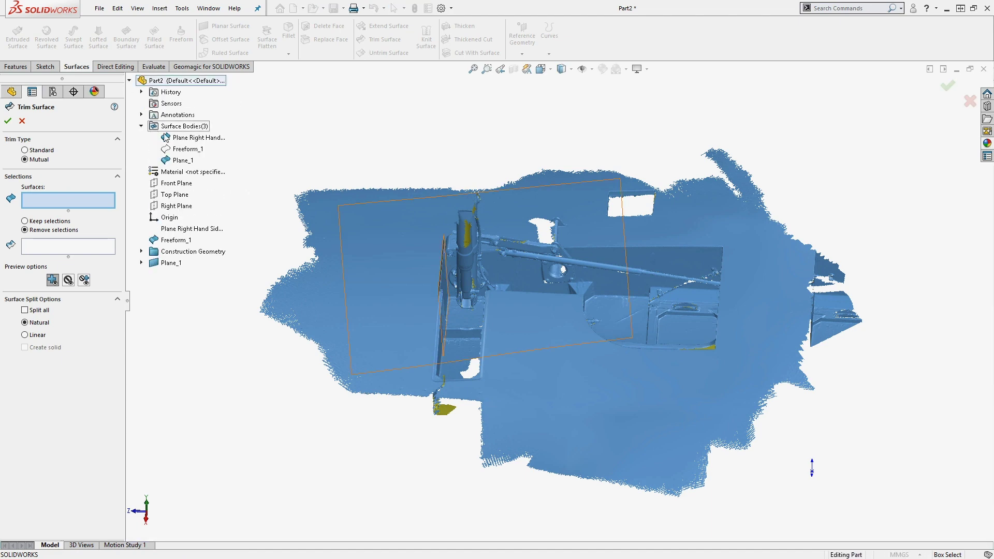
{"action": "left_click", "coordinate": [203, 163]}
{"action": "middle_click_drag", "start_coordinate": [381, 184], "coordinate": [433, 215]}
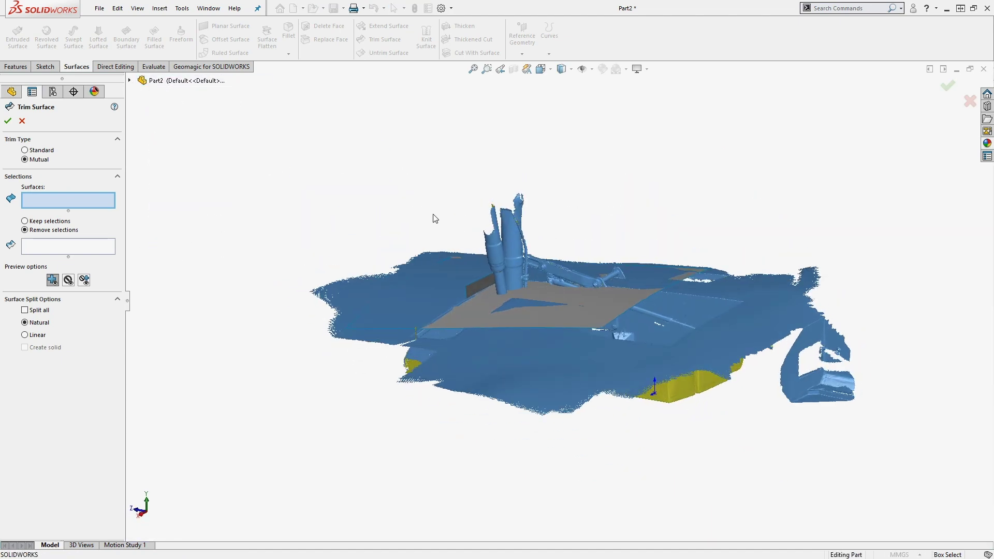
{"action": "scroll", "coordinate": [481, 291], "scroll_direction": "down", "scroll_amount": 3}
{"action": "left_click", "coordinate": [480, 291]}
{"action": "left_click", "coordinate": [506, 332]}
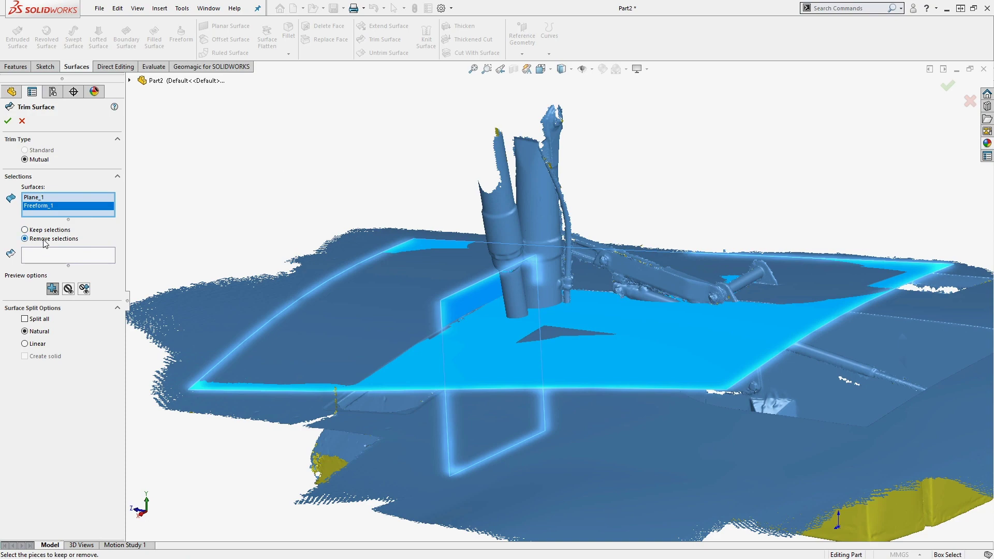
{"action": "left_click", "coordinate": [8, 122]}
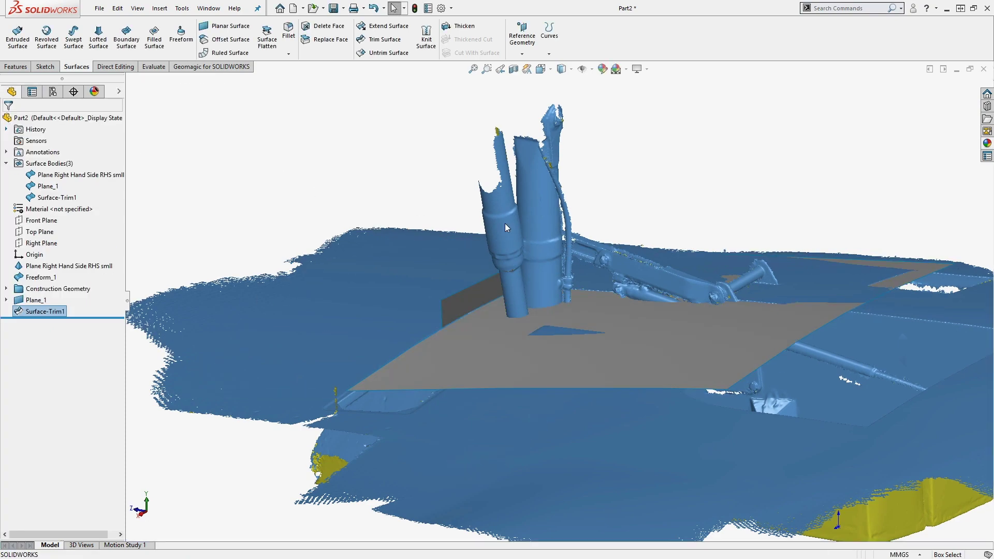
{"action": "middle_click_drag", "start_coordinate": [505, 222], "coordinate": [541, 201]}
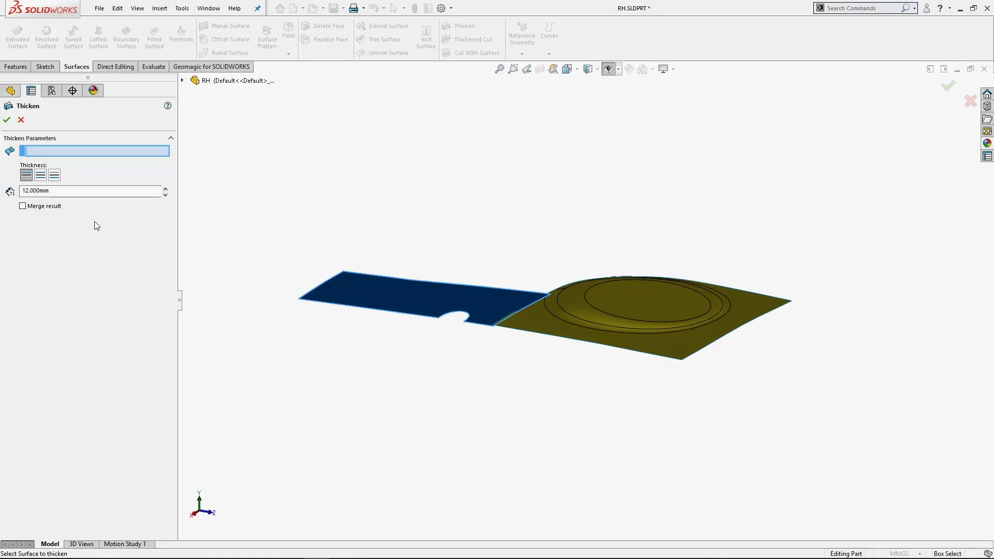
Step: Thicken the '6mm lip' surface 12 mm on both sides
{"action": "left_click", "coordinate": [55, 176]}
{"action": "left_click", "coordinate": [479, 308]}
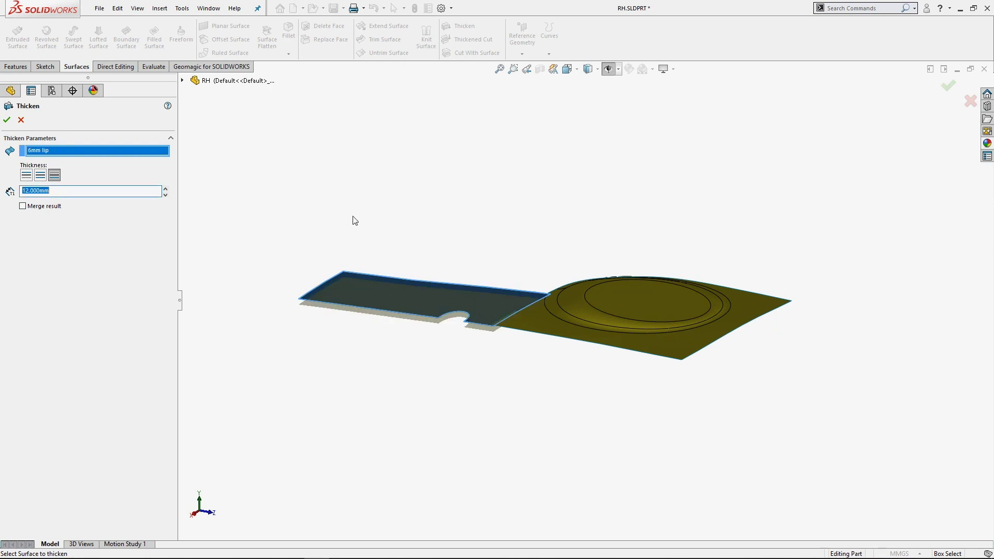
{"action": "middle_click_drag", "start_coordinate": [352, 218], "coordinate": [221, 242]}
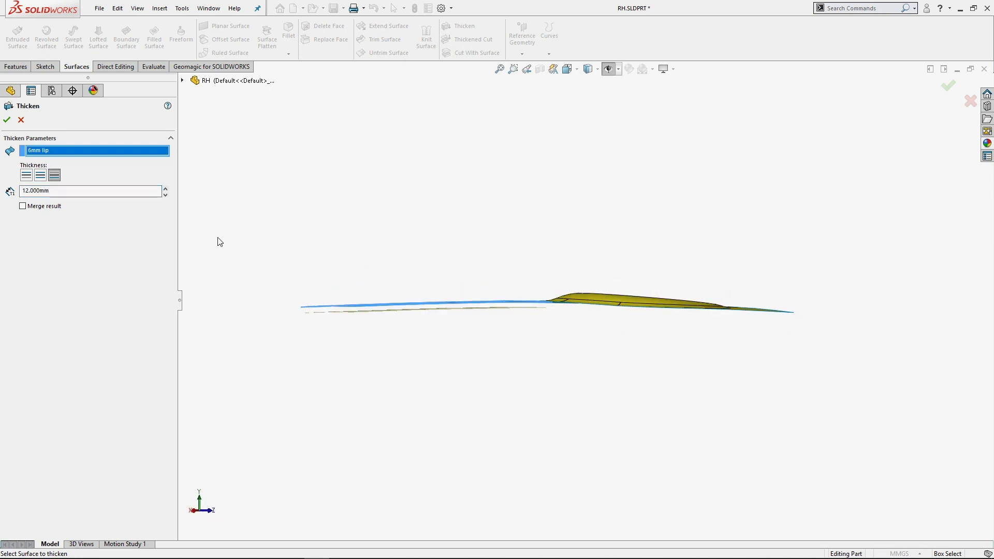
{"action": "left_click", "coordinate": [7, 120]}
{"action": "middle_click_drag", "start_coordinate": [408, 257], "coordinate": [504, 380]}
Step: Chamfer two lip edges 11 mm at 45 degrees
{"action": "scroll", "coordinate": [665, 387], "scroll_direction": "down", "scroll_amount": 5}
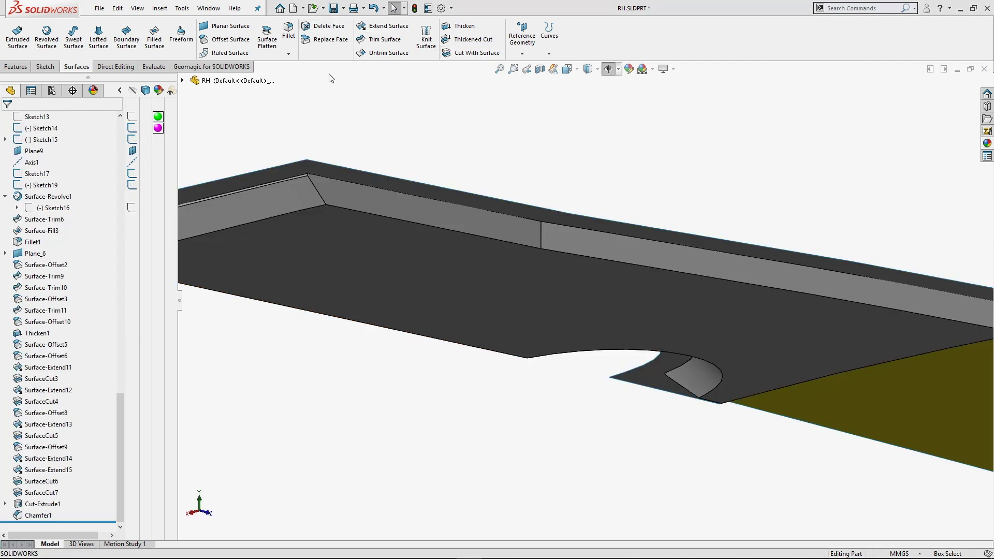
{"action": "scroll", "coordinate": [286, 53], "scroll_direction": "up", "scroll_amount": 2}
{"action": "left_click", "coordinate": [292, 54]}
{"action": "left_click", "coordinate": [305, 83]}
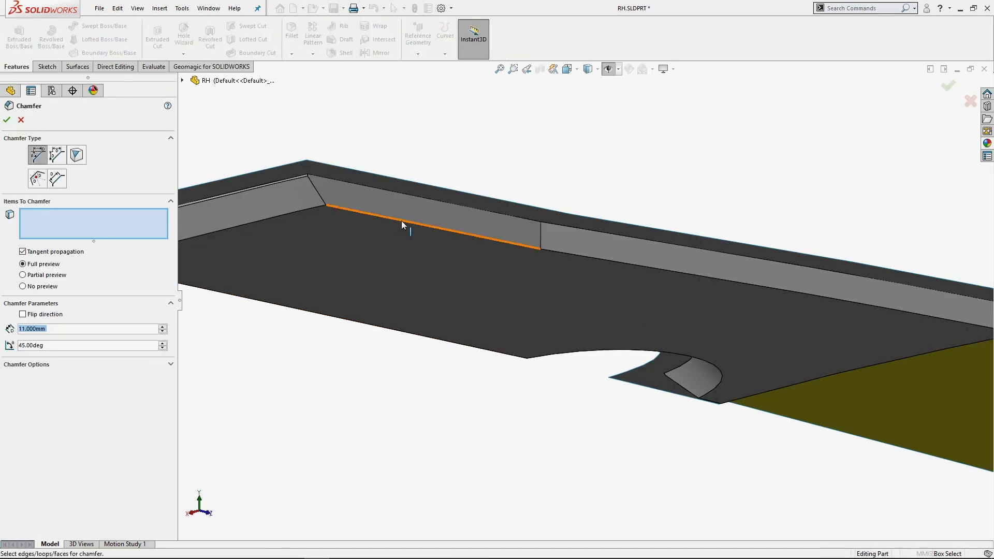
{"action": "left_click", "coordinate": [402, 221]}
{"action": "left_click", "coordinate": [616, 264]}
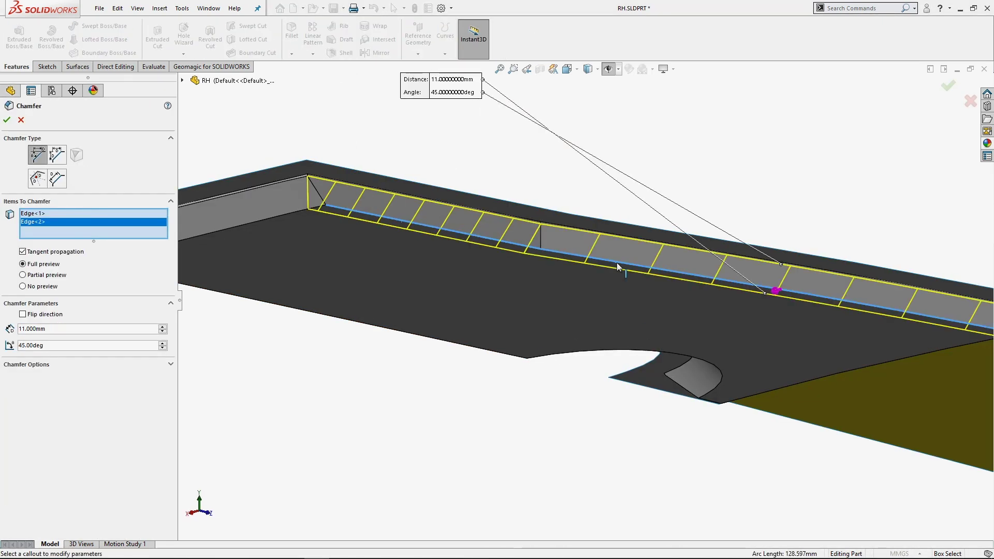
{"action": "key", "text": "Return"}
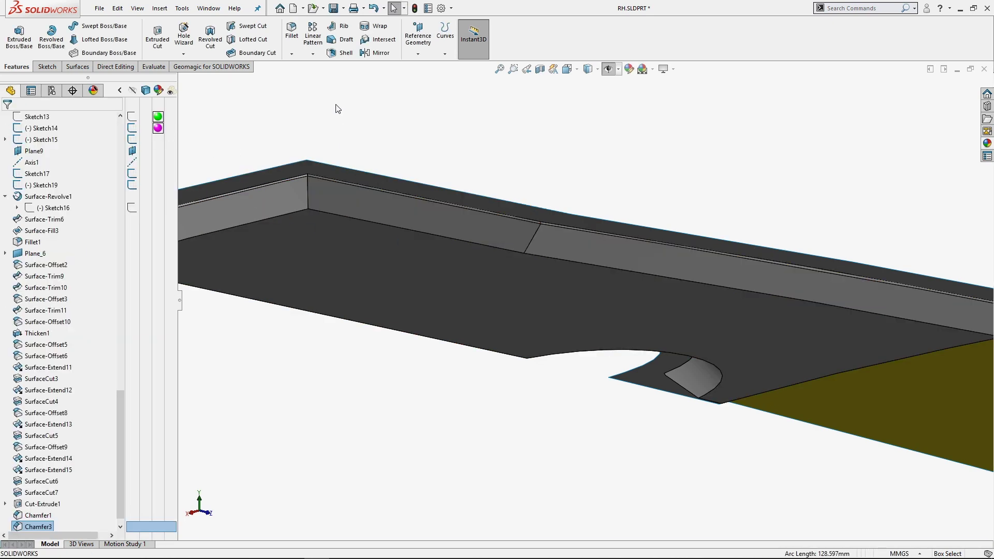
Step: Thicken Surface-Offset10 by 2 mm with Merge result on, creating Thicken3 as the outer skin
{"action": "scroll", "coordinate": [340, 43], "scroll_direction": "down", "scroll_amount": 2}
{"action": "left_click", "coordinate": [449, 27]}
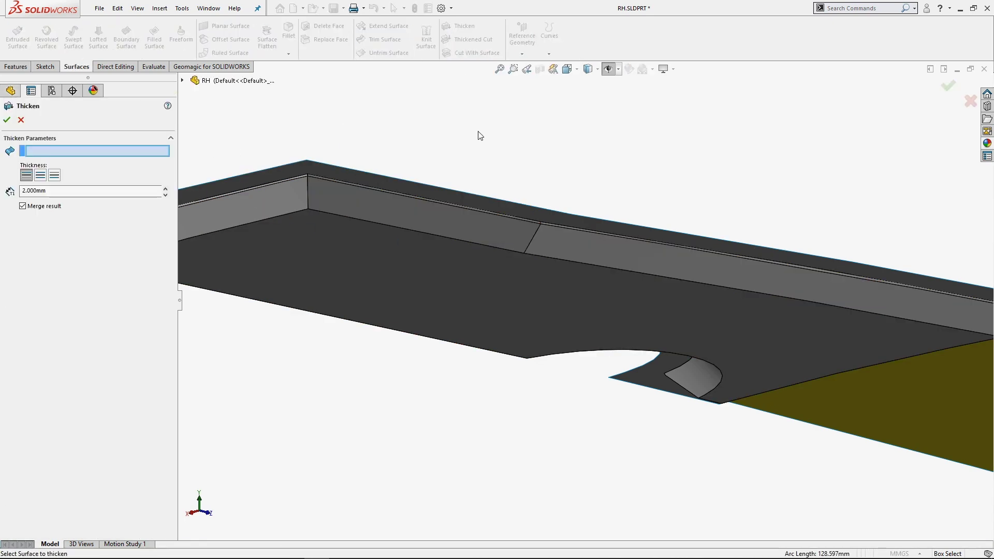
{"action": "middle_click_drag", "start_coordinate": [463, 159], "coordinate": [381, 204]}
{"action": "left_click", "coordinate": [426, 229]}
{"action": "middle_click_drag", "start_coordinate": [426, 229], "coordinate": [430, 289]}
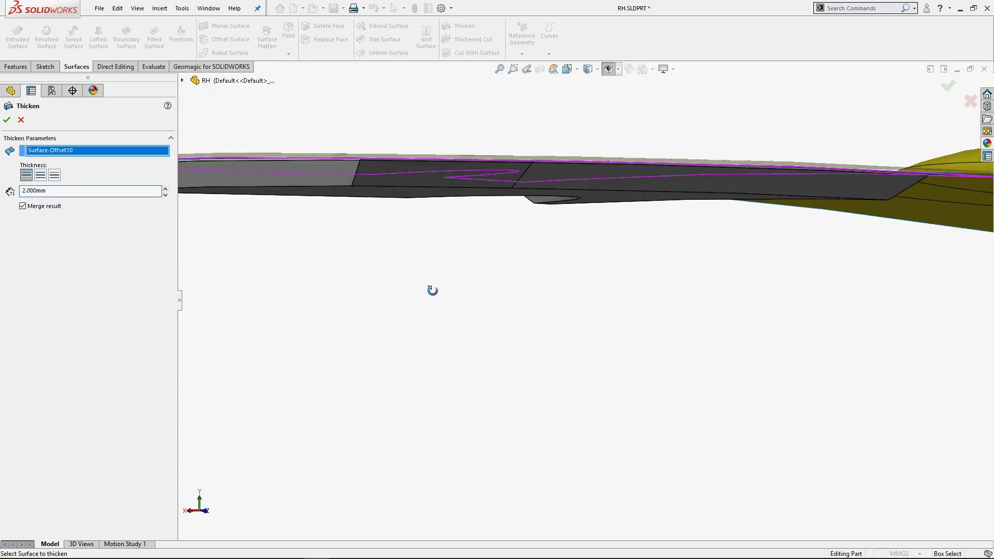
{"action": "left_click", "coordinate": [6, 120]}
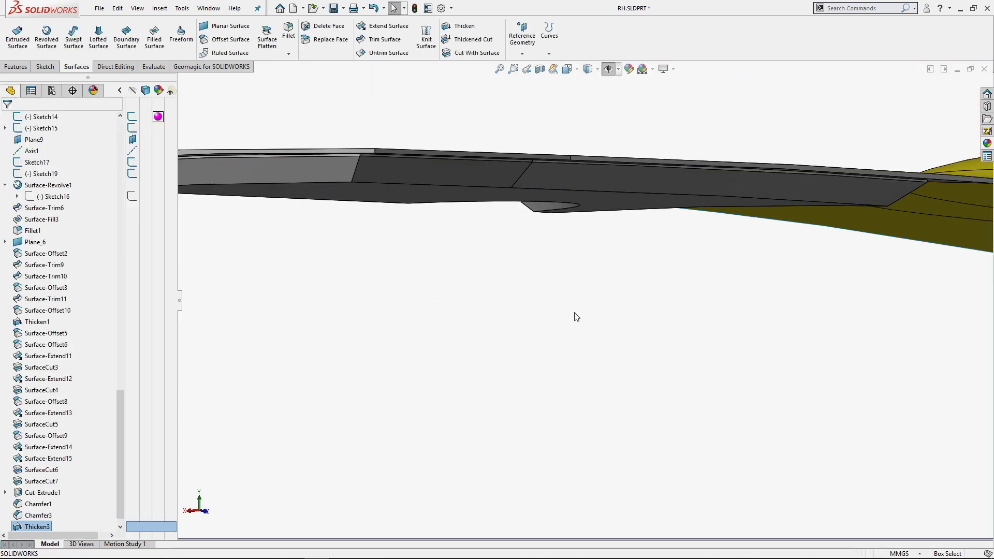
{"action": "middle_click_drag", "start_coordinate": [577, 318], "coordinate": [657, 344]}
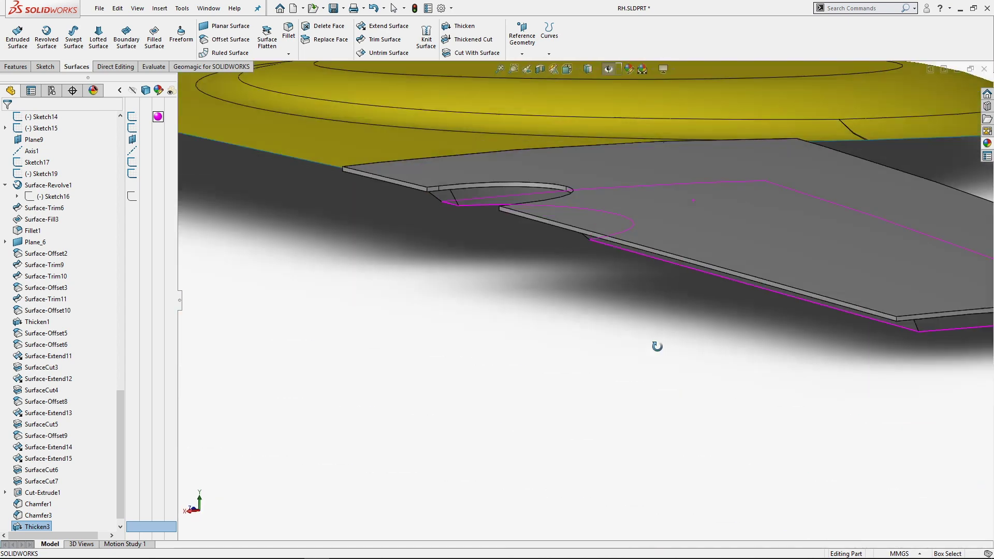
{"action": "scroll", "coordinate": [663, 346], "scroll_direction": "down", "scroll_amount": 5}
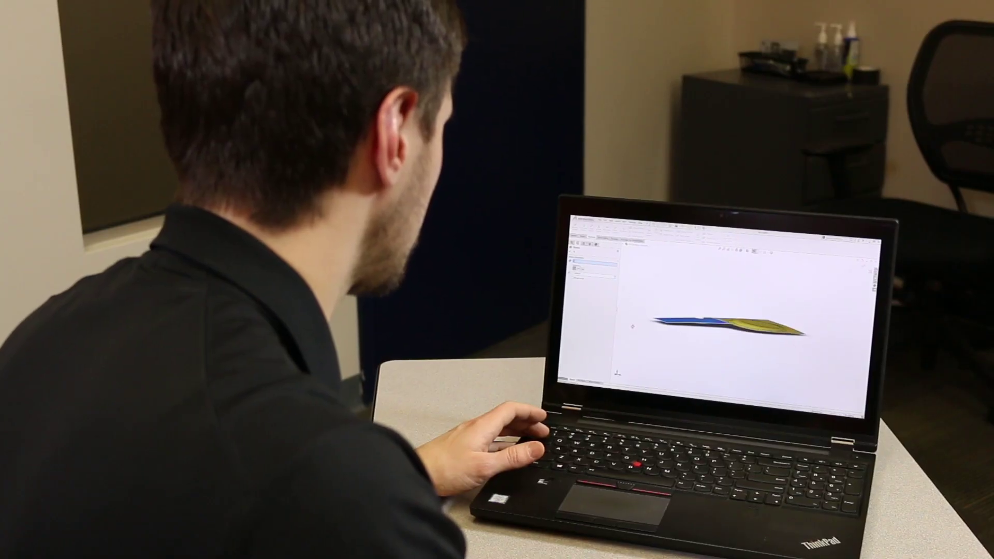
{"action": "middle_click_drag", "start_coordinate": [633, 327], "coordinate": [632, 306]}
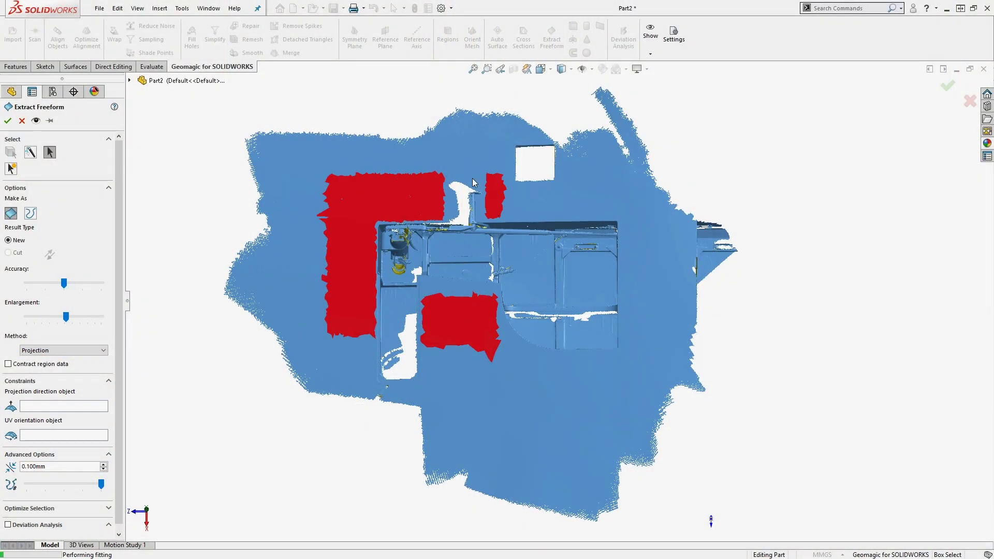
Step: Extend the box selection across the top of the scan and confirm the Freeform_1 fit
{"action": "left_click_drag", "start_coordinate": [492, 173], "coordinate": [443, 176]}
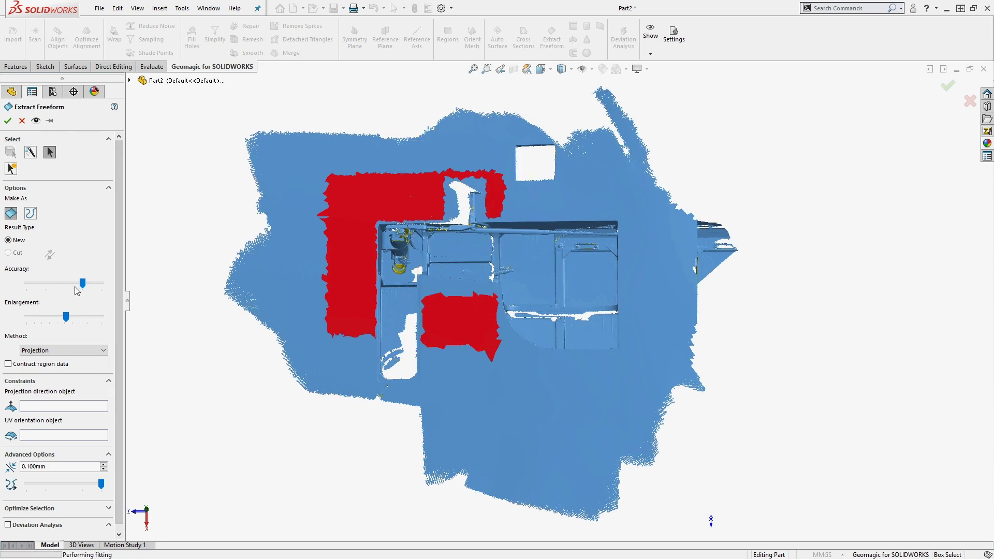
{"action": "left_click", "coordinate": [7, 122]}
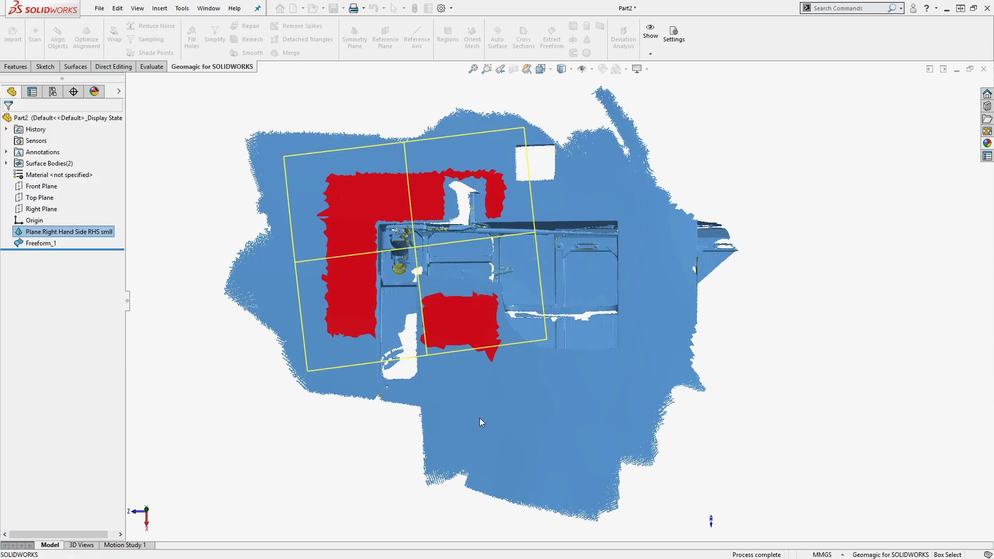
{"action": "middle_click_drag", "start_coordinate": [518, 423], "coordinate": [529, 358]}
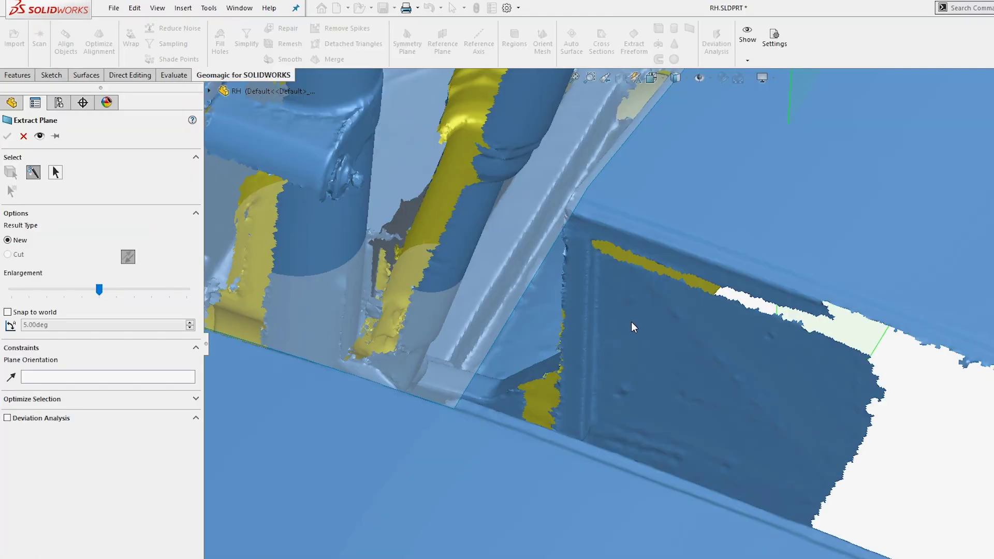
Step: Dismiss the Extract Plane settings on the RH part without creating a plane
{"action": "key", "text": "Escape"}
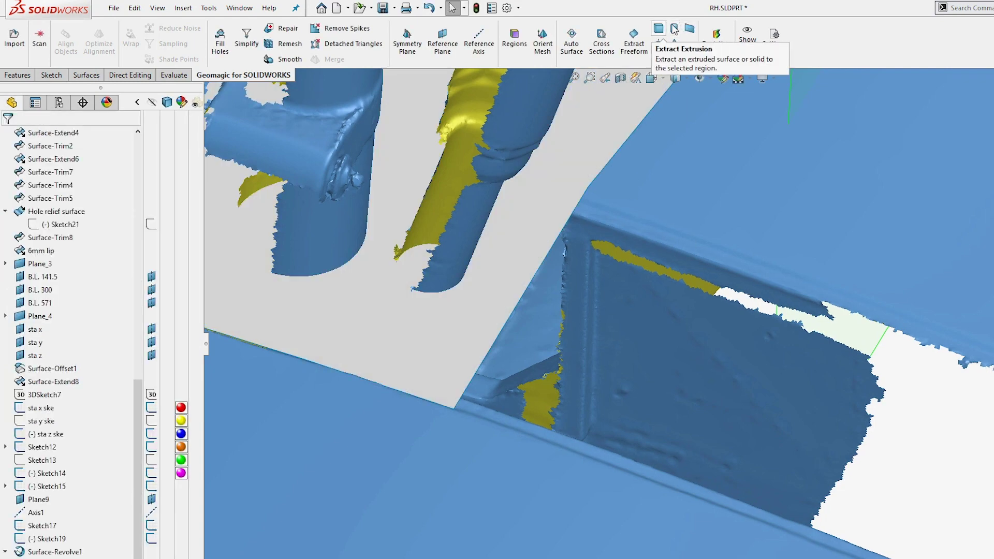